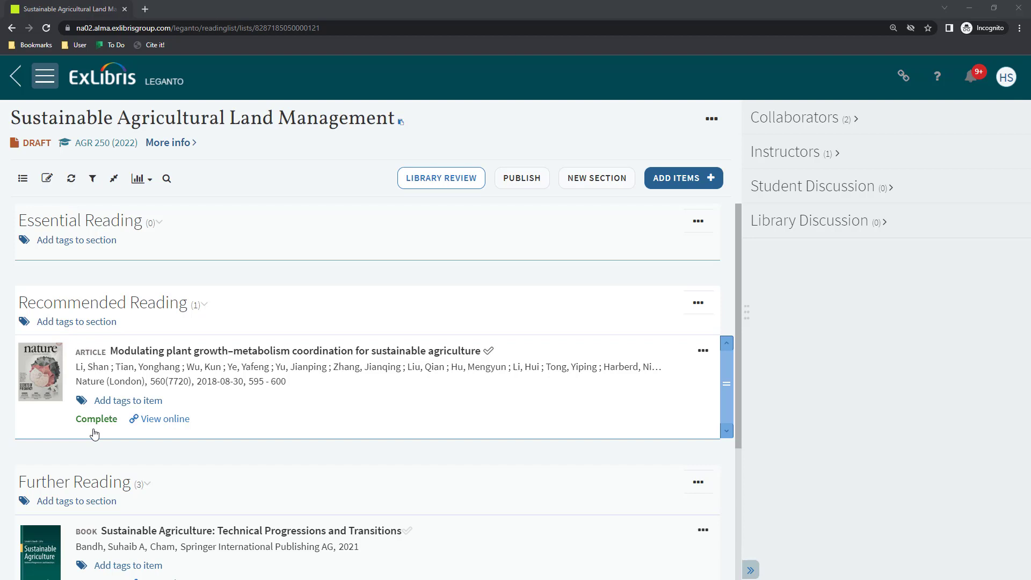
{"action": "scroll", "coordinate": [95, 434], "scroll_direction": "down", "scroll_amount": 3}
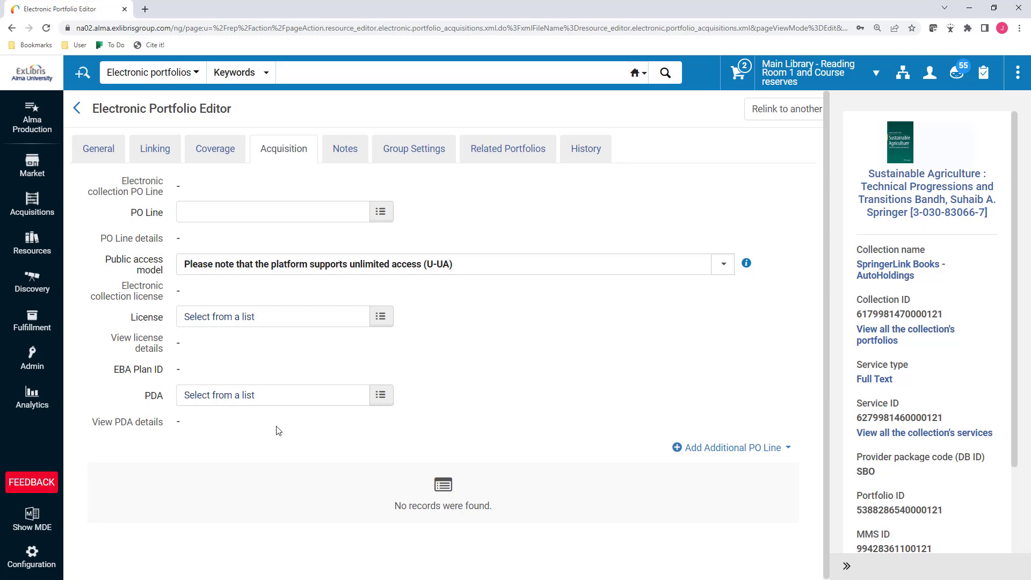
In Alma, open the Course Reserves Automatic Statuses mapping table from the Leganto list management configuration
{"action": "left_click", "coordinate": [30, 554]}
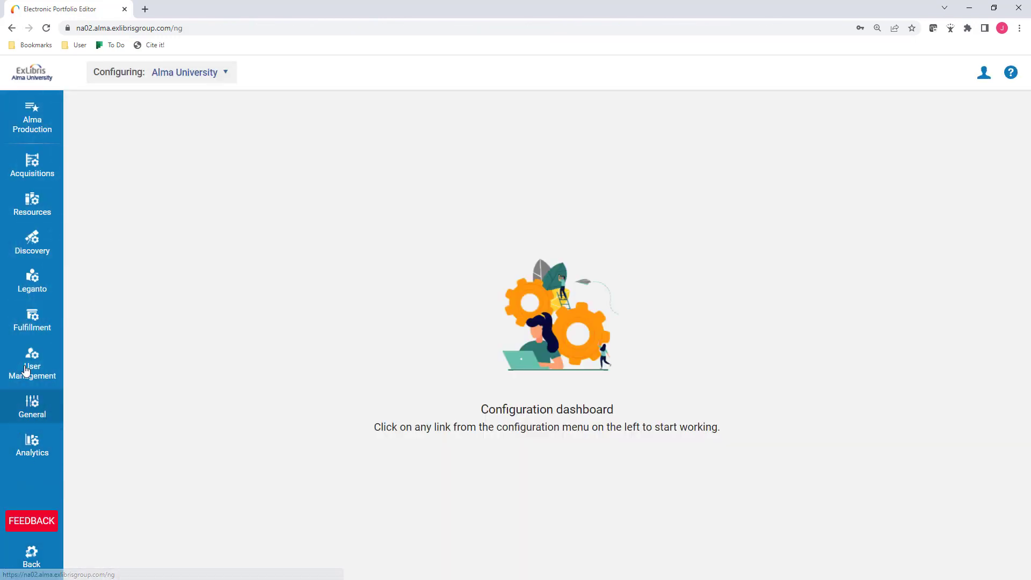
{"action": "left_click", "coordinate": [37, 289]}
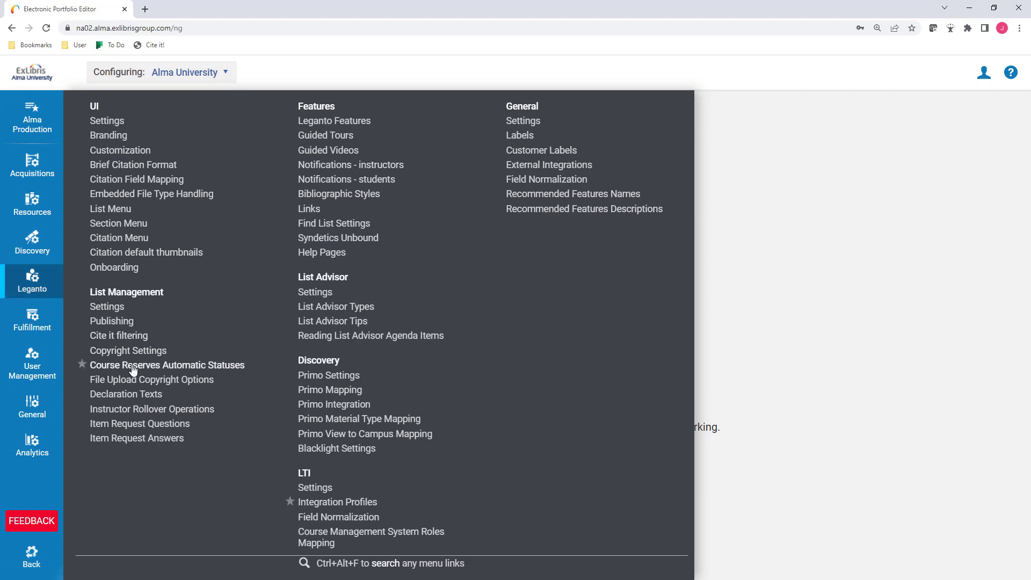
{"action": "left_click", "coordinate": [113, 369]}
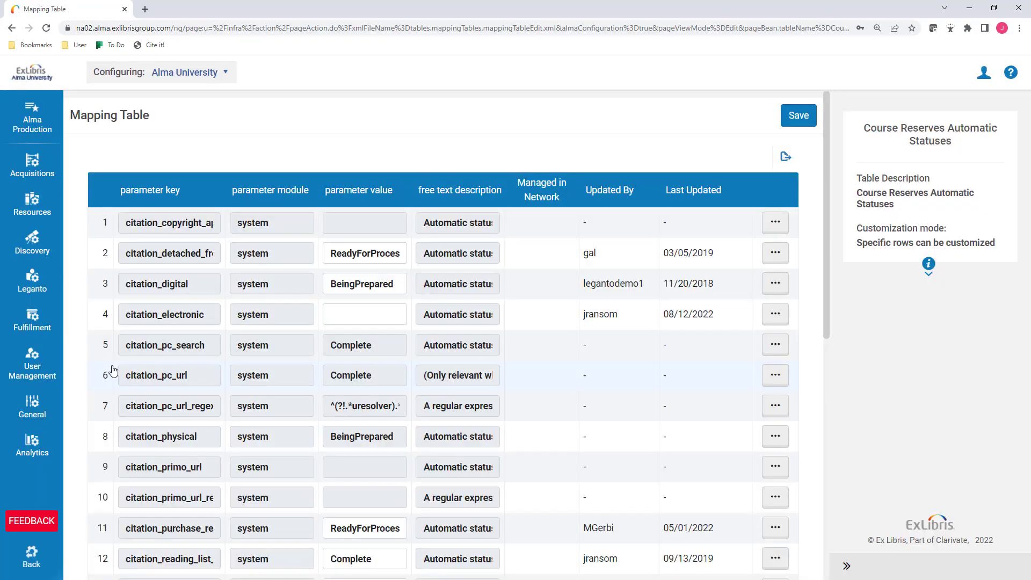
Customize the parameter in row 26, starting with unlimited_access_cit, set its value to Complete, and save the mapping table
{"action": "scroll", "coordinate": [113, 369], "scroll_direction": "down", "scroll_amount": 9}
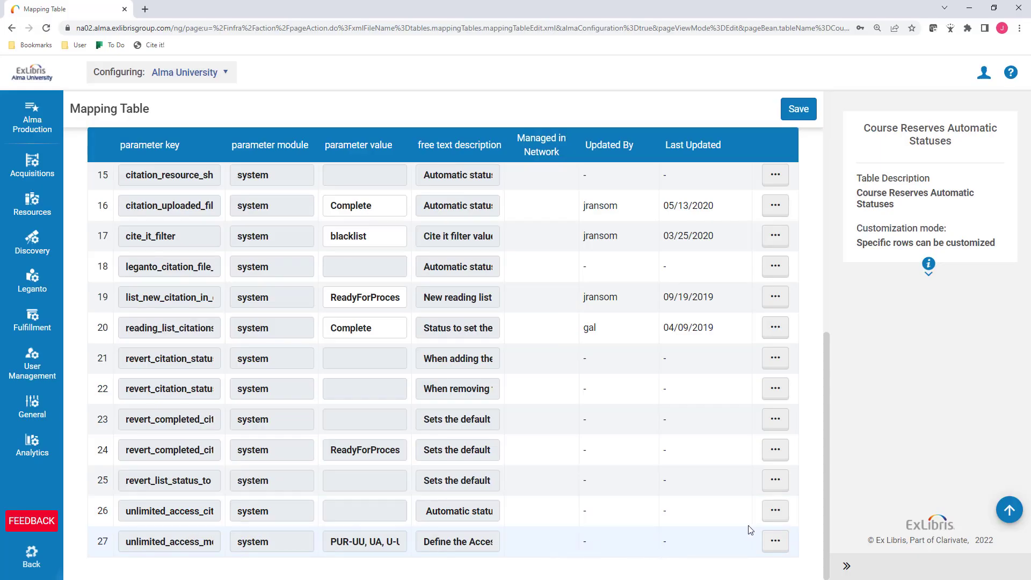
{"action": "left_click", "coordinate": [776, 512]}
{"action": "left_click", "coordinate": [739, 537]}
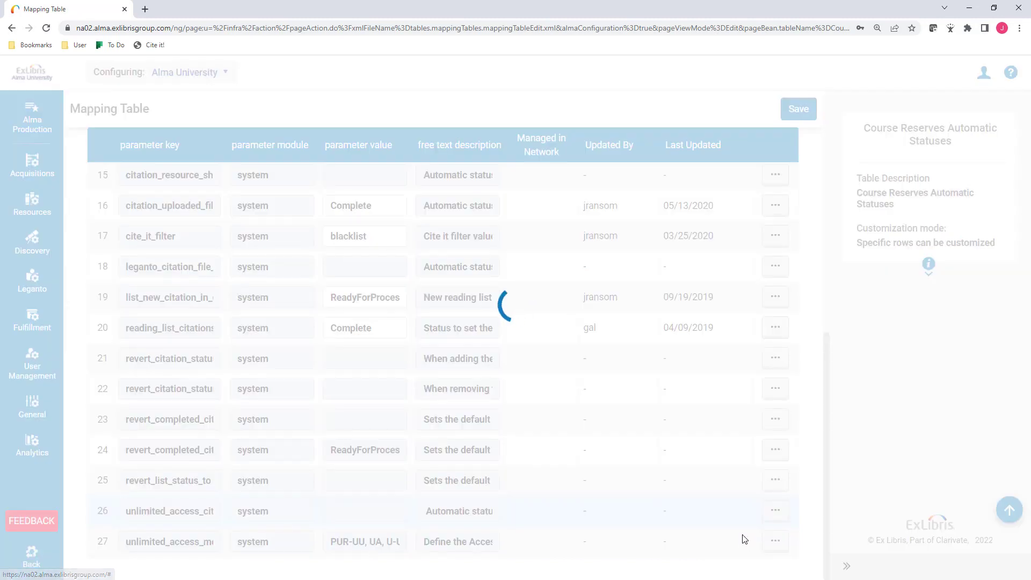
{"action": "type", "text": "Comple"}
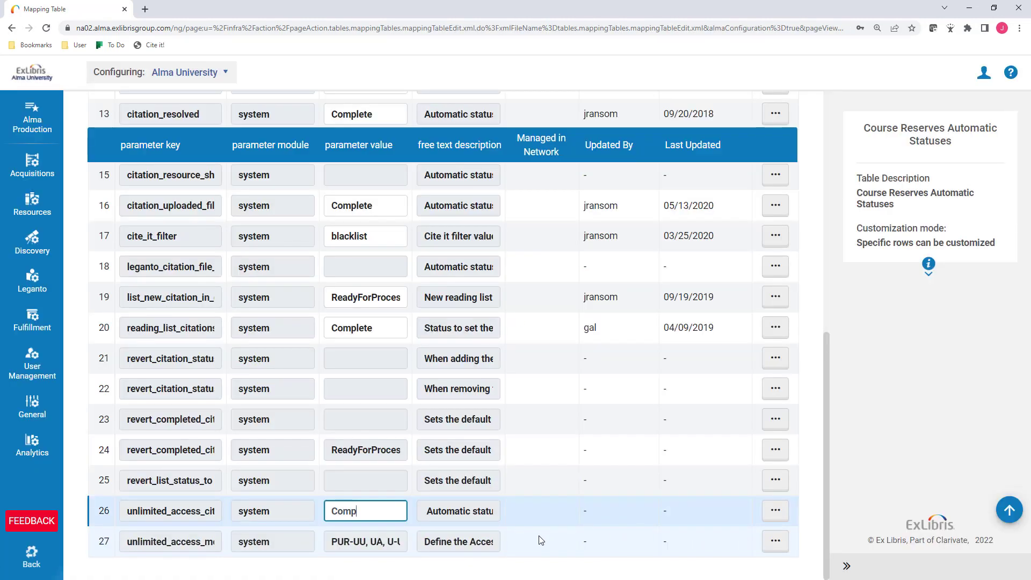
{"action": "type", "text": "te"}
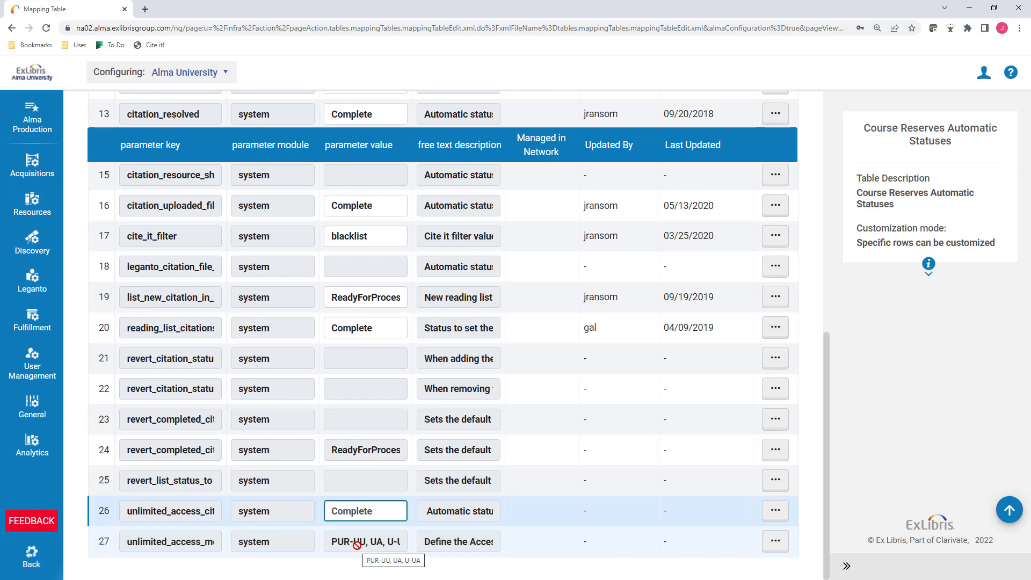
{"action": "scroll", "coordinate": [534, 398], "scroll_direction": "up", "scroll_amount": 10}
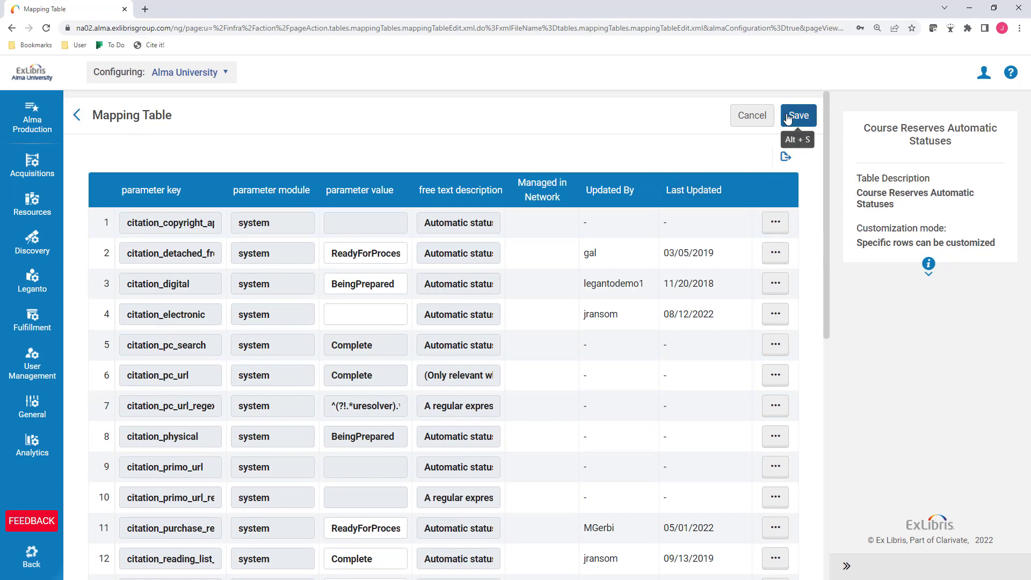
{"action": "left_click", "coordinate": [794, 112]}
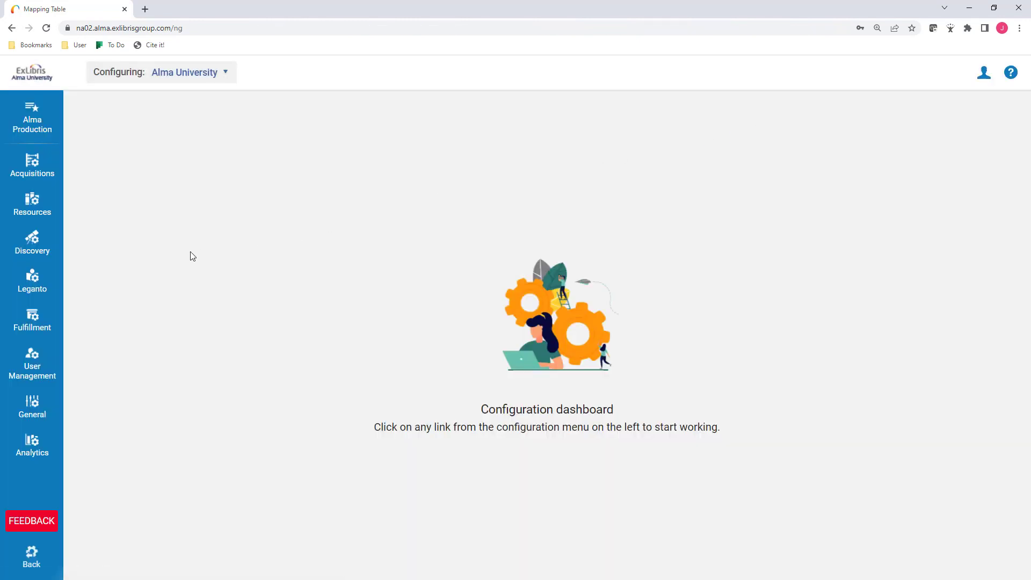
Open the Access Model configuration for acquisitions licenses and review the internal and public access model codes
{"action": "left_click", "coordinate": [32, 164]}
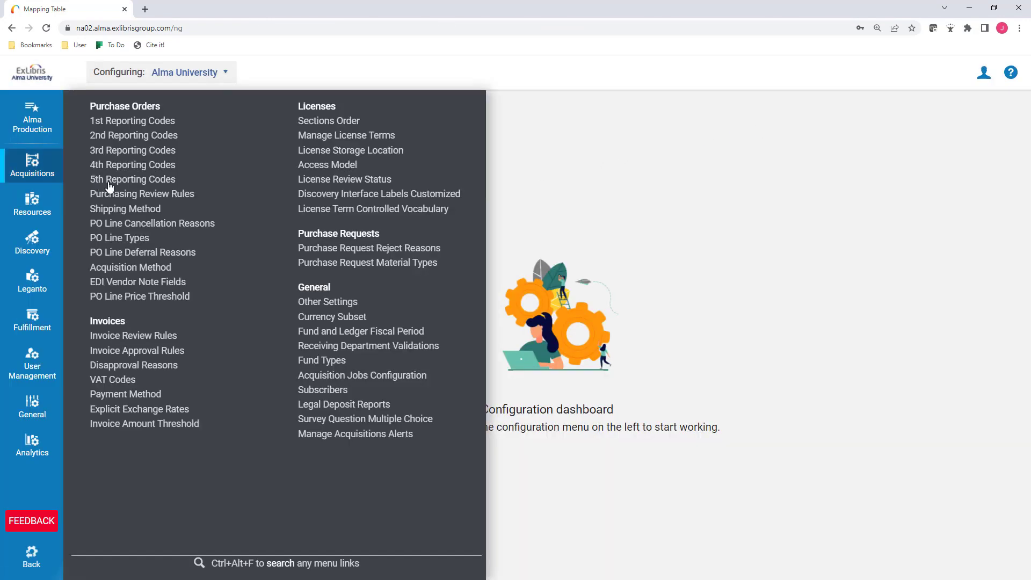
{"action": "left_click", "coordinate": [328, 165]}
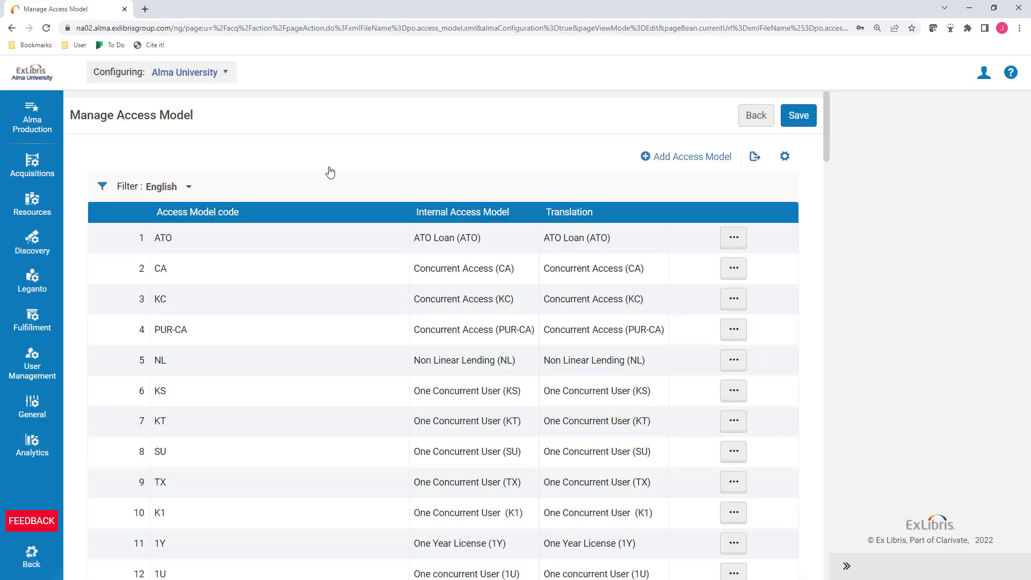
{"action": "scroll", "coordinate": [333, 391], "scroll_direction": "down", "scroll_amount": 4}
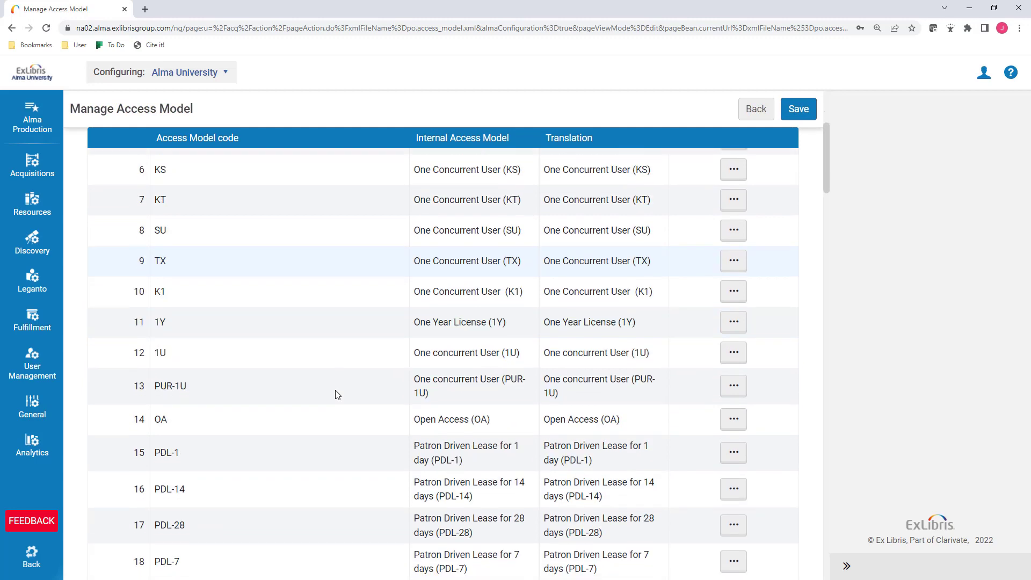
{"action": "scroll", "coordinate": [337, 395], "scroll_direction": "down", "scroll_amount": 20}
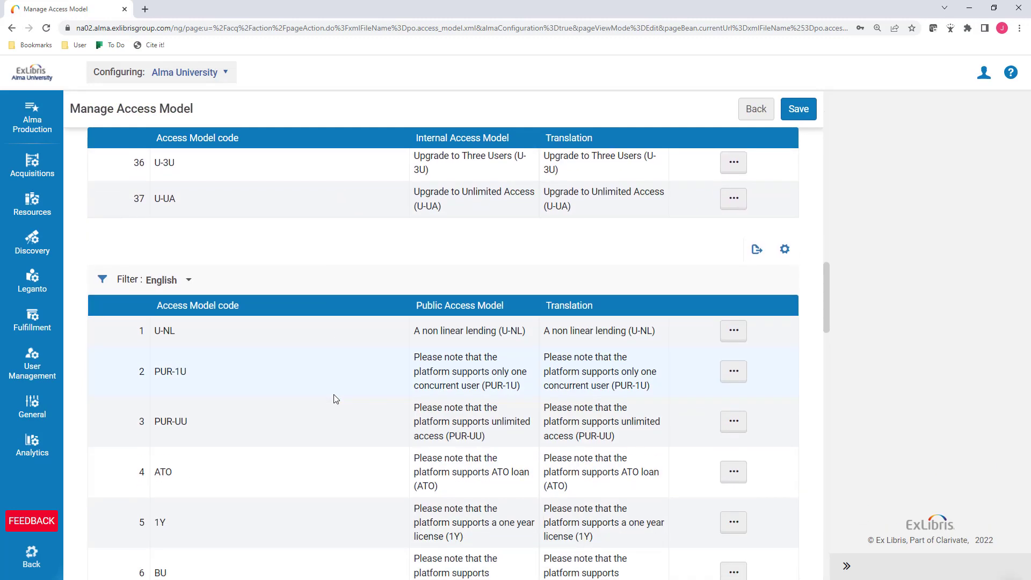
{"action": "scroll", "coordinate": [334, 398], "scroll_direction": "down", "scroll_amount": 2}
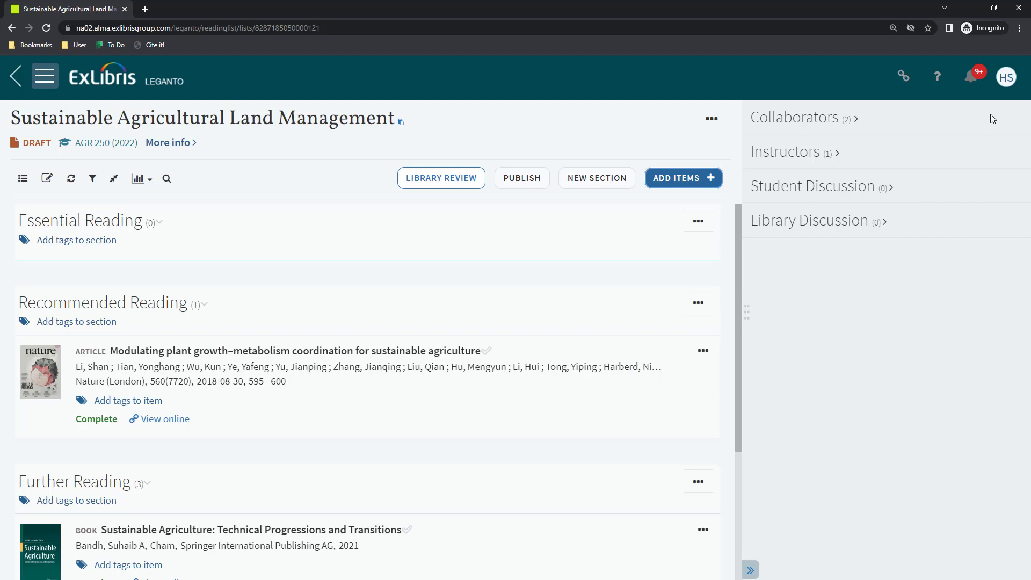
In Leganto, add Nitrogen in agricultural landscape and Conservation Agriculture from the collection to the Essential Reading section
{"action": "left_click", "coordinate": [660, 179]}
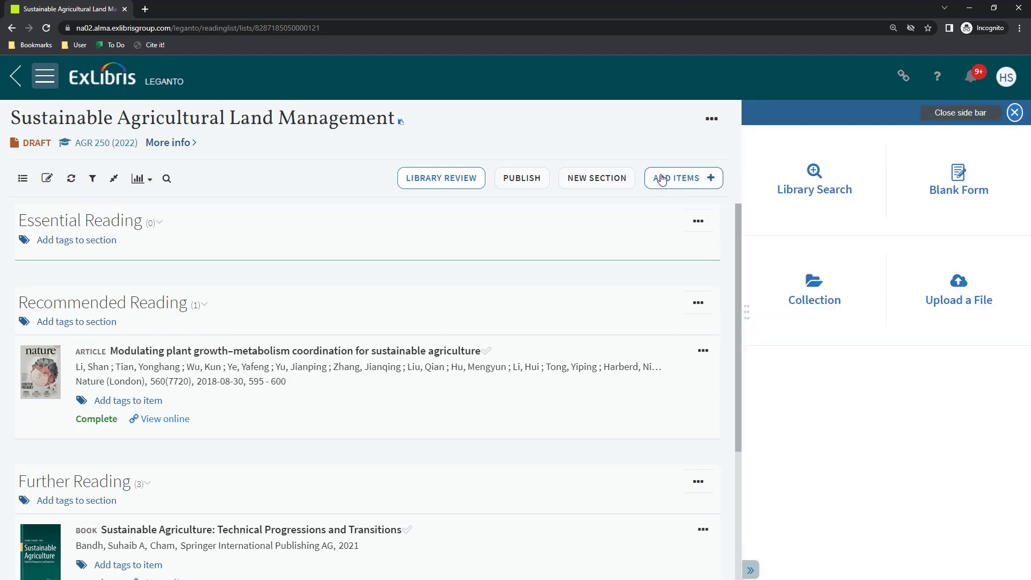
{"action": "left_click", "coordinate": [810, 304]}
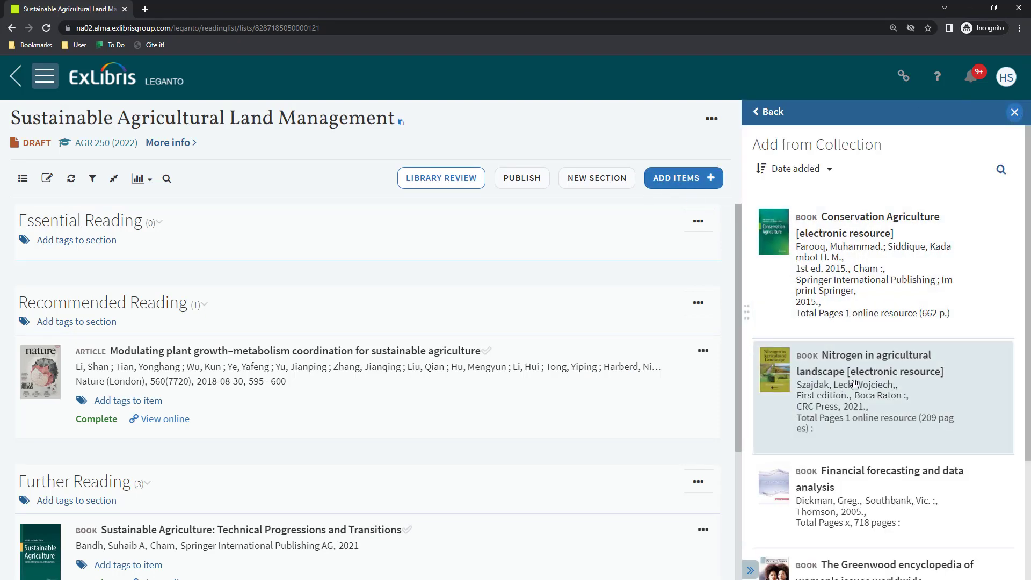
{"action": "left_click_drag", "start_coordinate": [858, 385], "coordinate": [247, 257]}
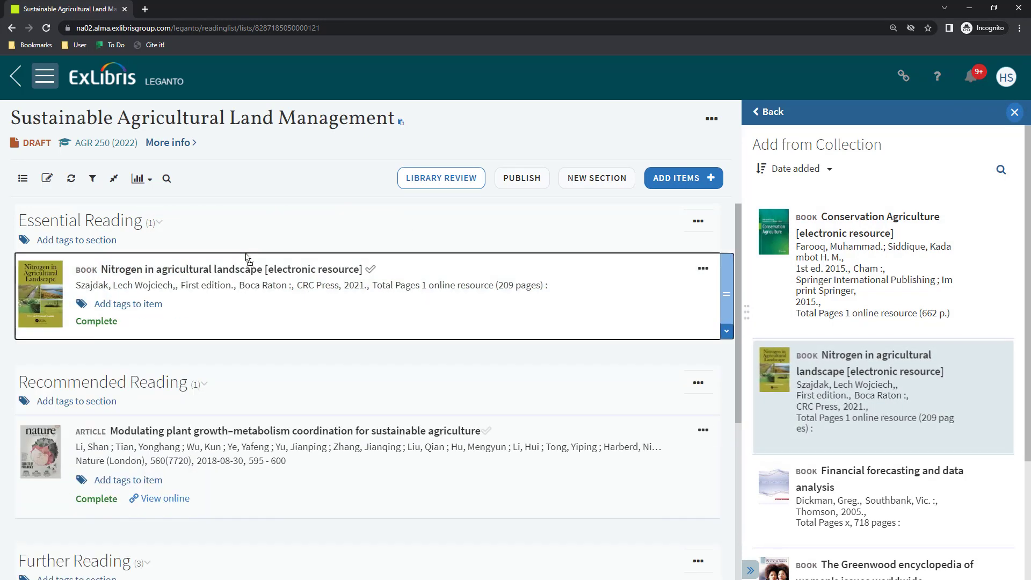
{"action": "left_click_drag", "start_coordinate": [800, 236], "coordinate": [226, 381]}
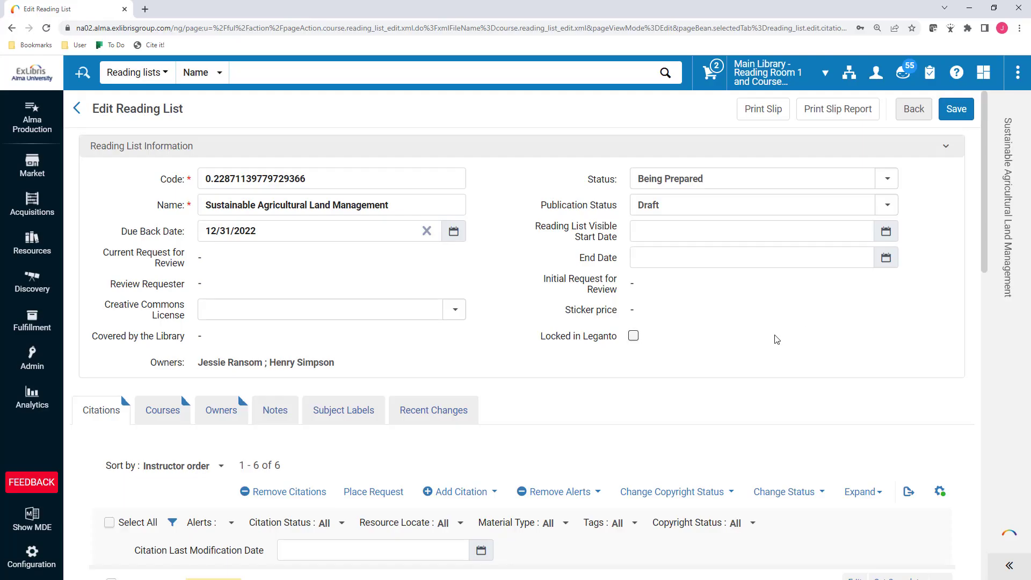
In Alma, check the public access model in the portfolio acquisition details of Nitrogen in agricultural landscape, then return to the reading list
{"action": "scroll", "coordinate": [775, 340], "scroll_direction": "down", "scroll_amount": 5}
{"action": "scroll", "coordinate": [776, 339], "scroll_direction": "down", "scroll_amount": 2}
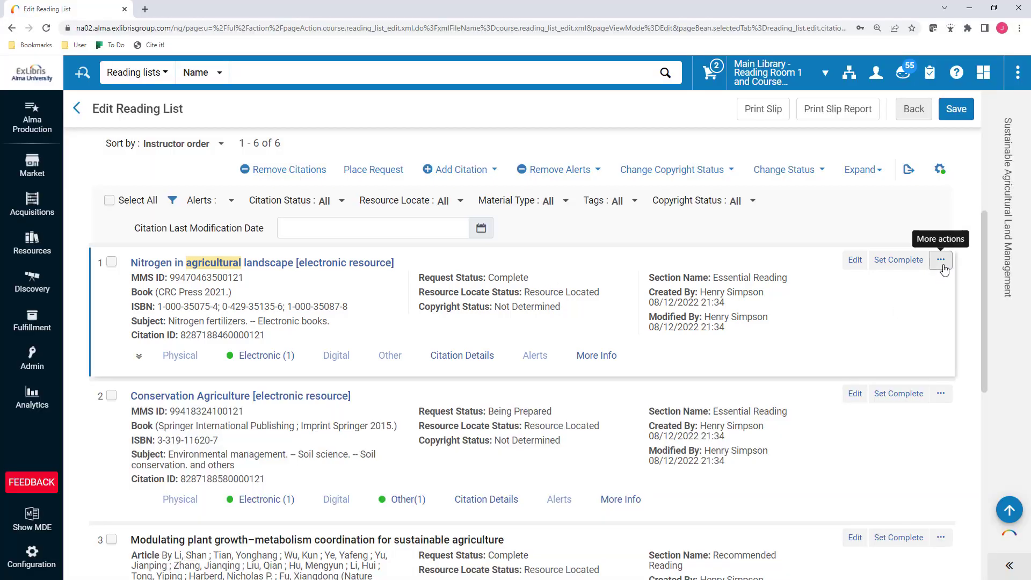
{"action": "left_click", "coordinate": [936, 260]}
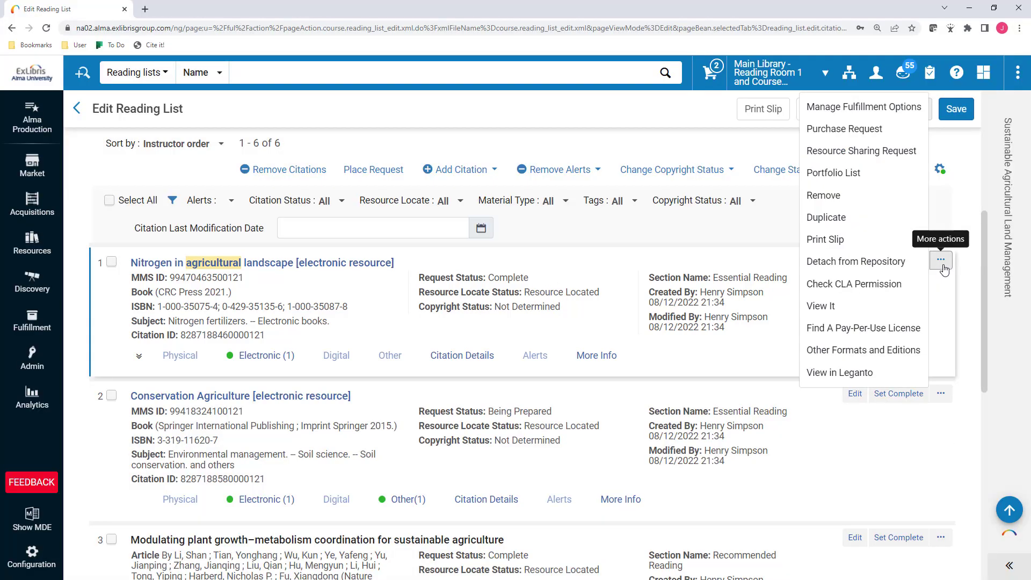
{"action": "left_click", "coordinate": [845, 173]}
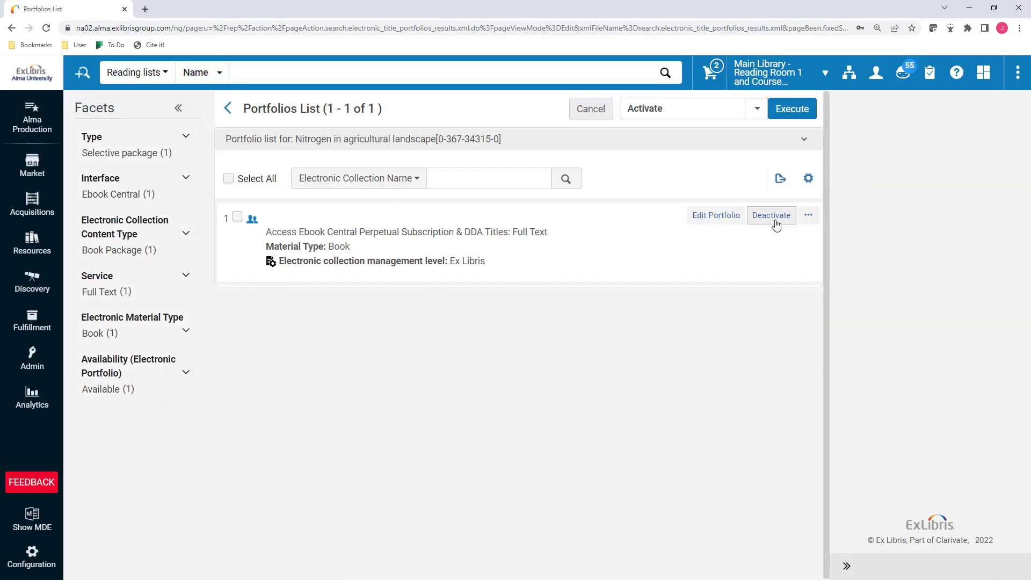
{"action": "left_click", "coordinate": [724, 217]}
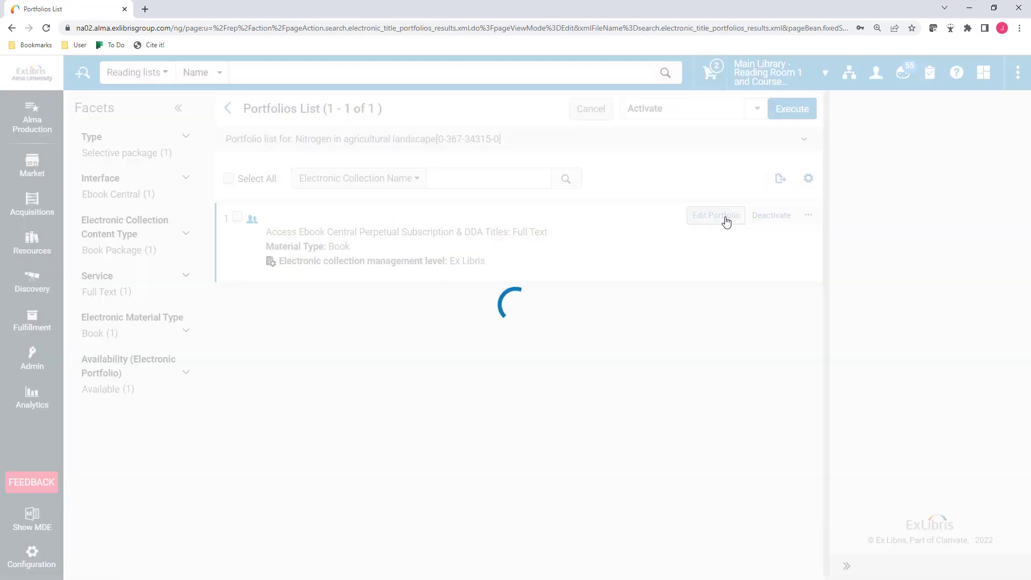
{"action": "left_click", "coordinate": [287, 152]}
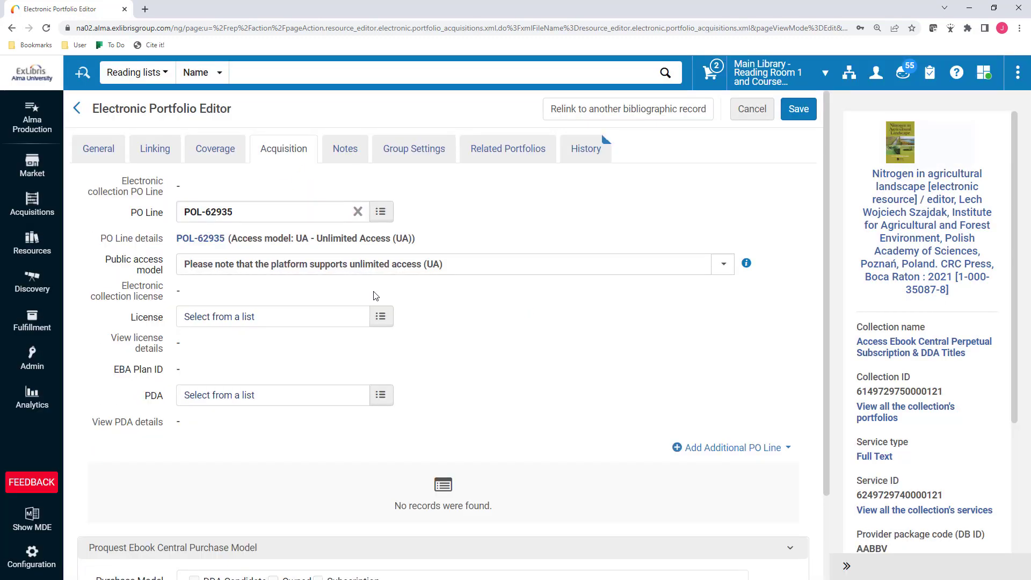
{"action": "left_click", "coordinate": [751, 110]}
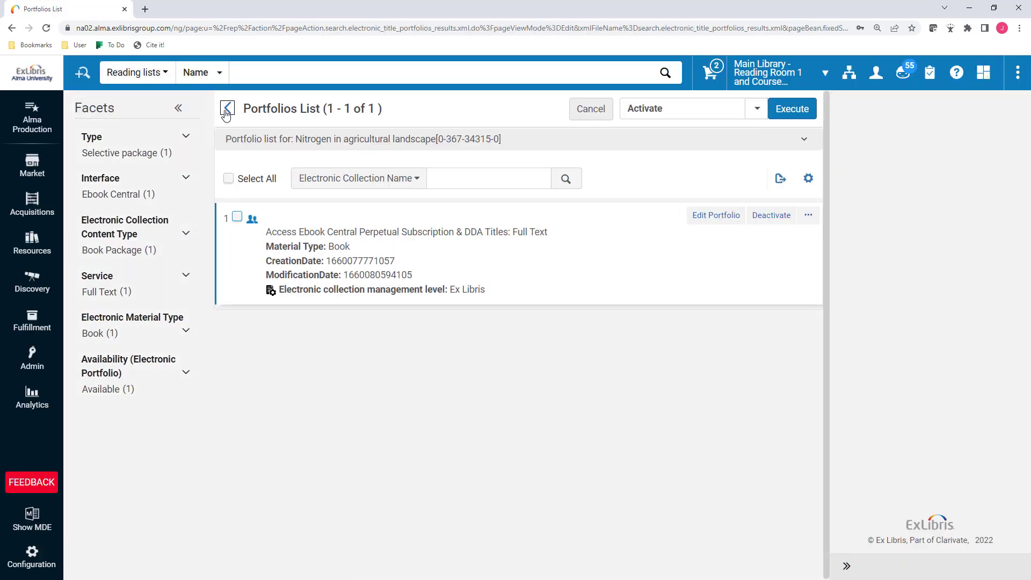
{"action": "left_click", "coordinate": [226, 110]}
Check the public access model in the portfolio acquisition details of the Conservation Agriculture citation, then return to the reading list
{"action": "scroll", "coordinate": [605, 444], "scroll_direction": "down", "scroll_amount": 4}
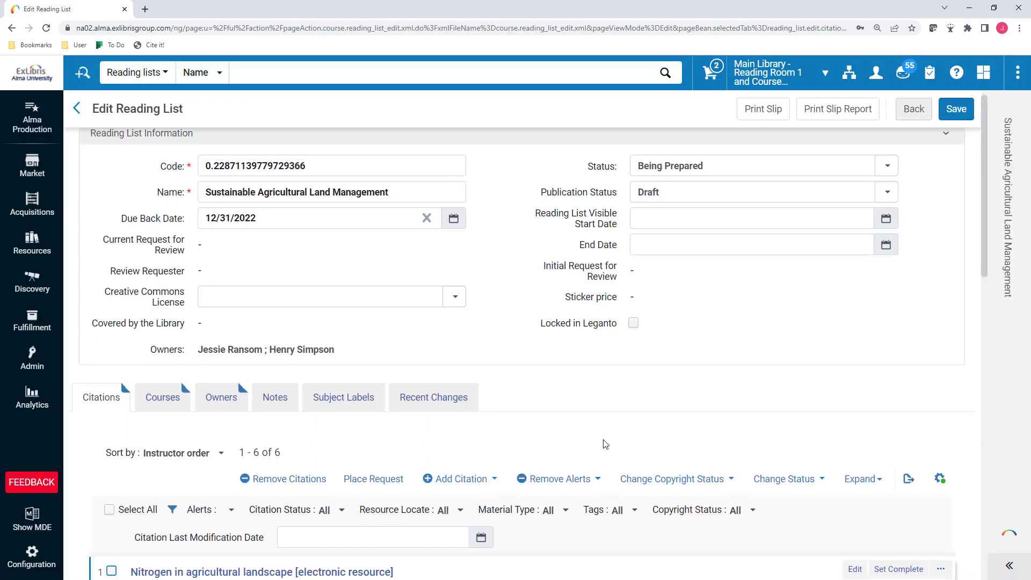
{"action": "scroll", "coordinate": [605, 444], "scroll_direction": "down", "scroll_amount": 3}
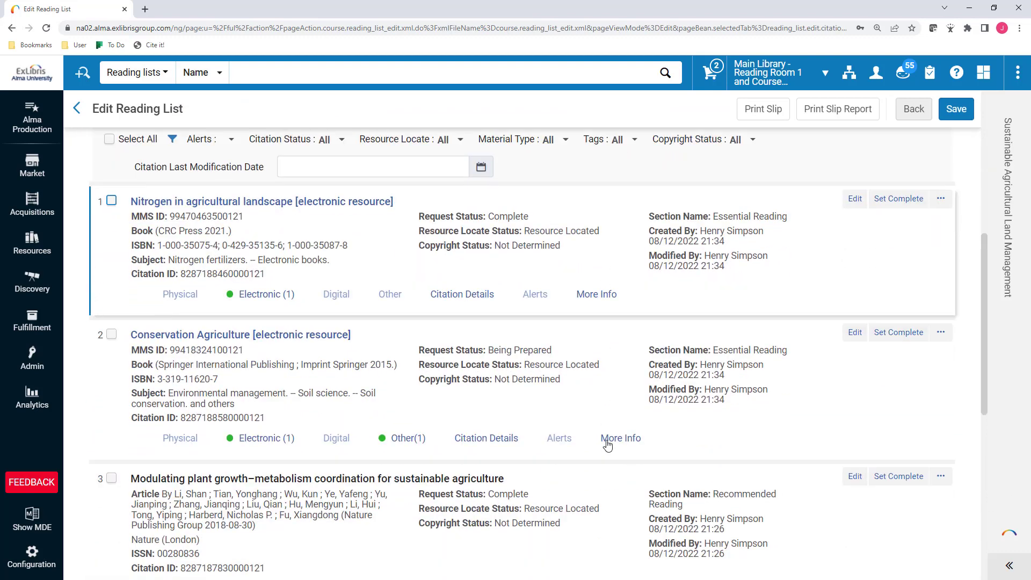
{"action": "left_click", "coordinate": [941, 334]}
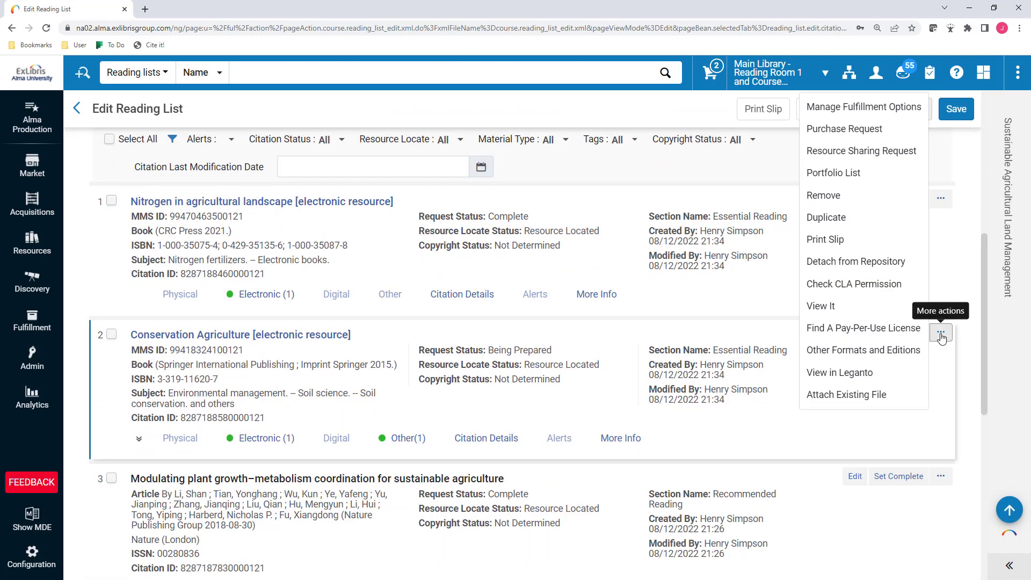
{"action": "left_click", "coordinate": [852, 172]}
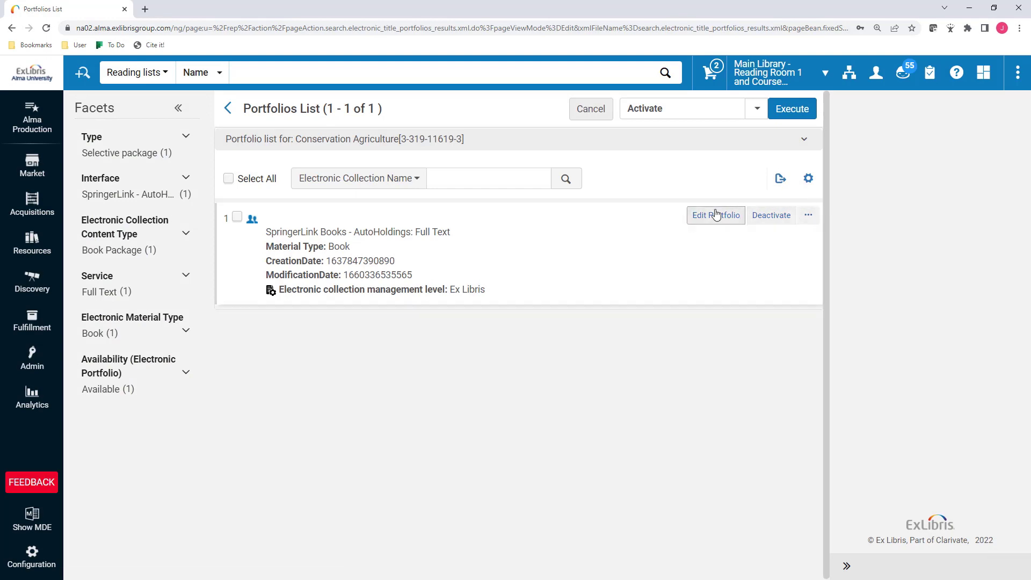
{"action": "left_click", "coordinate": [713, 216]}
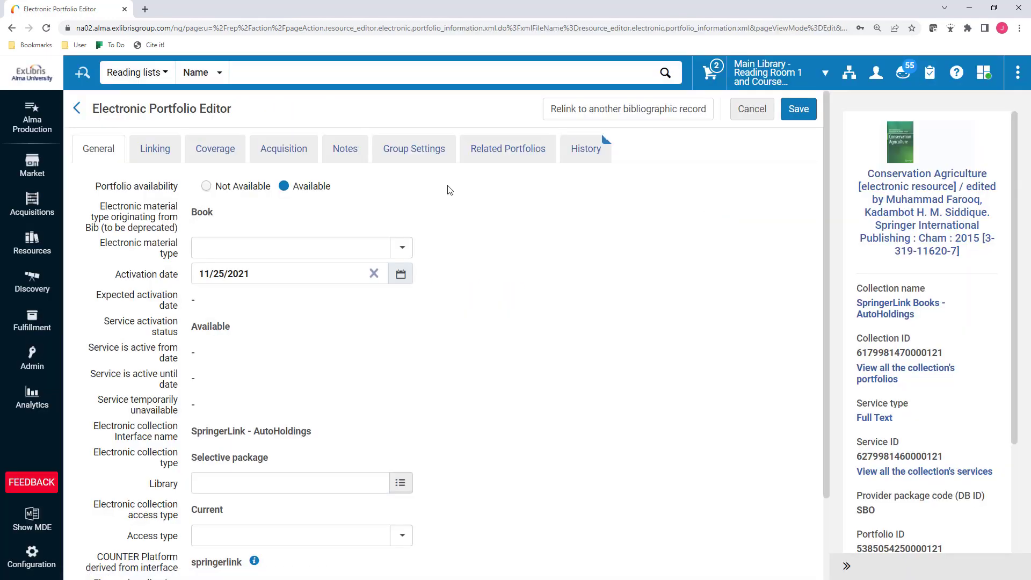
{"action": "left_click", "coordinate": [294, 150]}
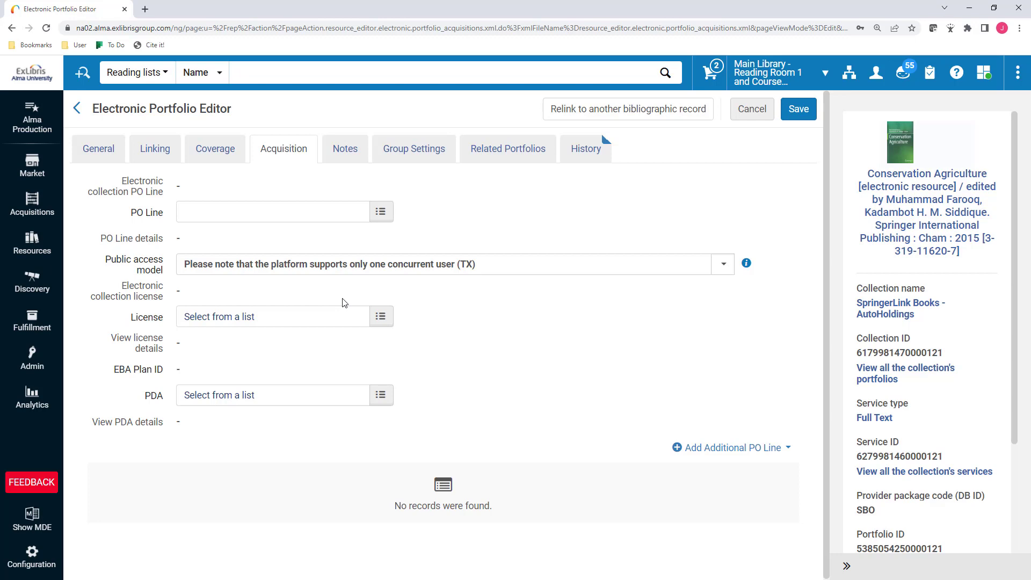
{"action": "left_click", "coordinate": [77, 108]}
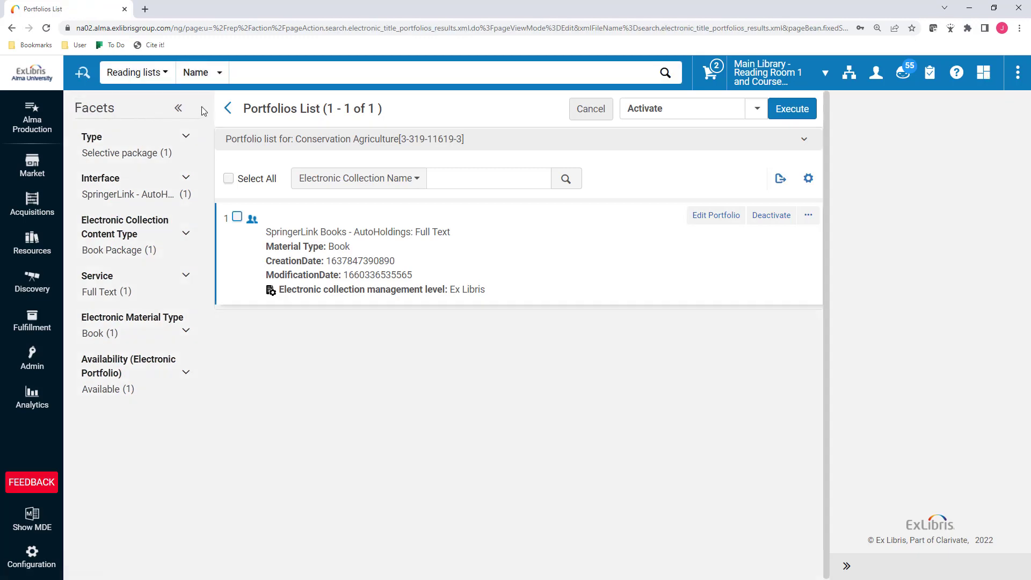
{"action": "left_click", "coordinate": [228, 111]}
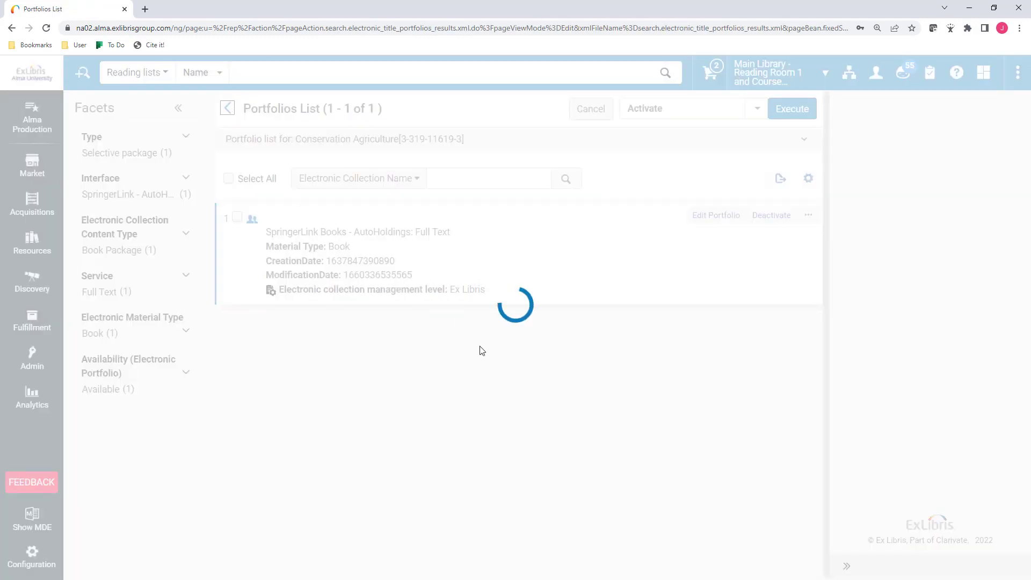